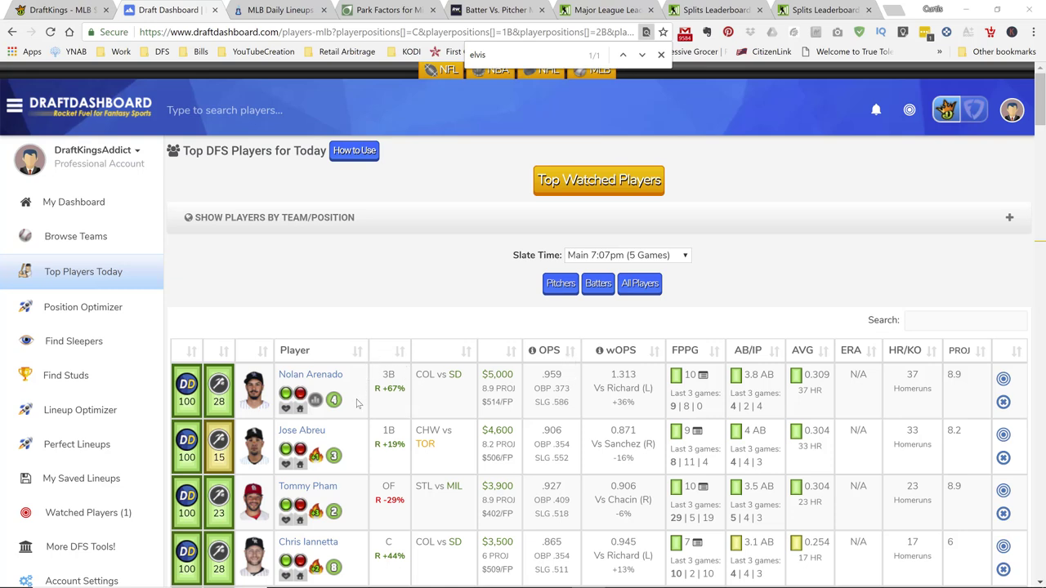
Load DK Addict's picks in the watched players list and return to the main dashboard
{"action": "left_click", "coordinate": [78, 518]}
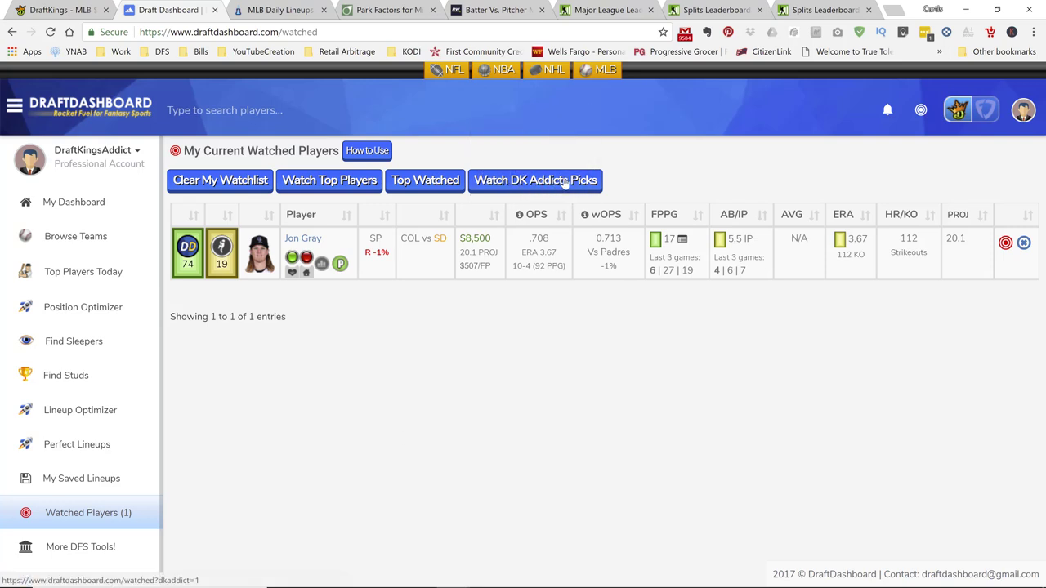
{"action": "left_click", "coordinate": [557, 183]}
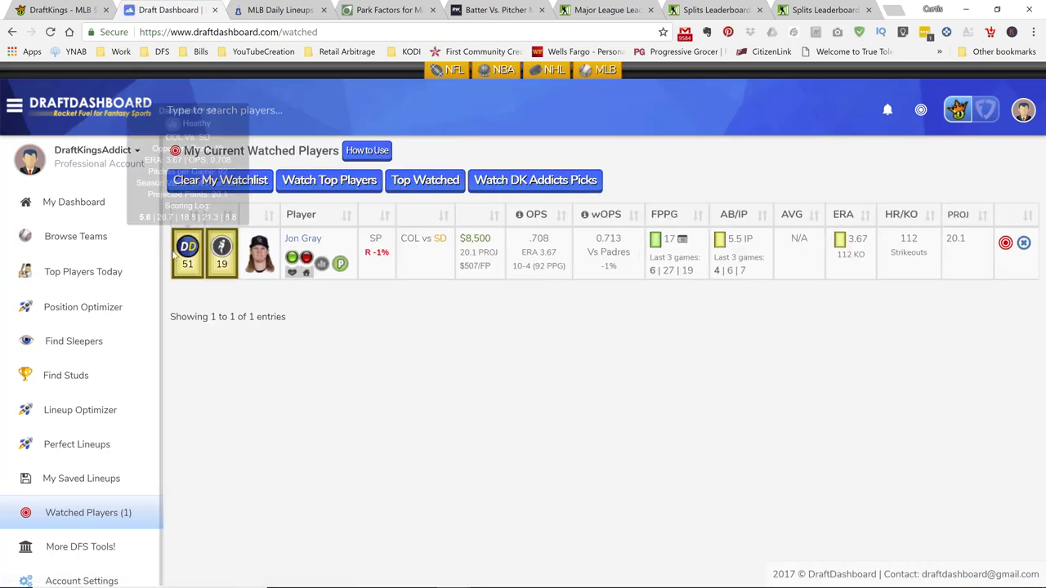
{"action": "left_click", "coordinate": [74, 207]}
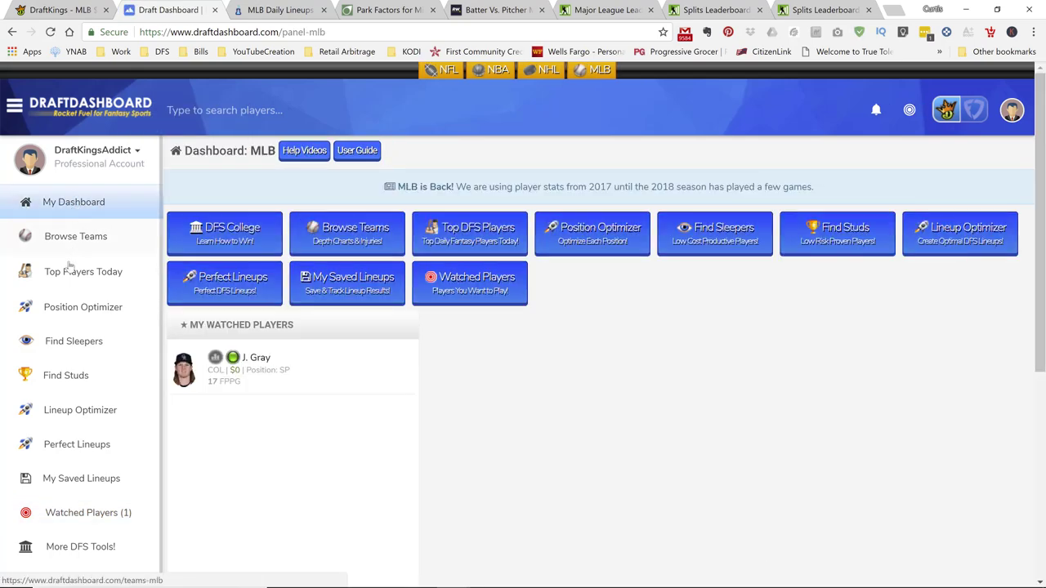
Look at the position optimizer and list today's top players for the Main 7:07pm (5 Games) slate
{"action": "left_click", "coordinate": [80, 306]}
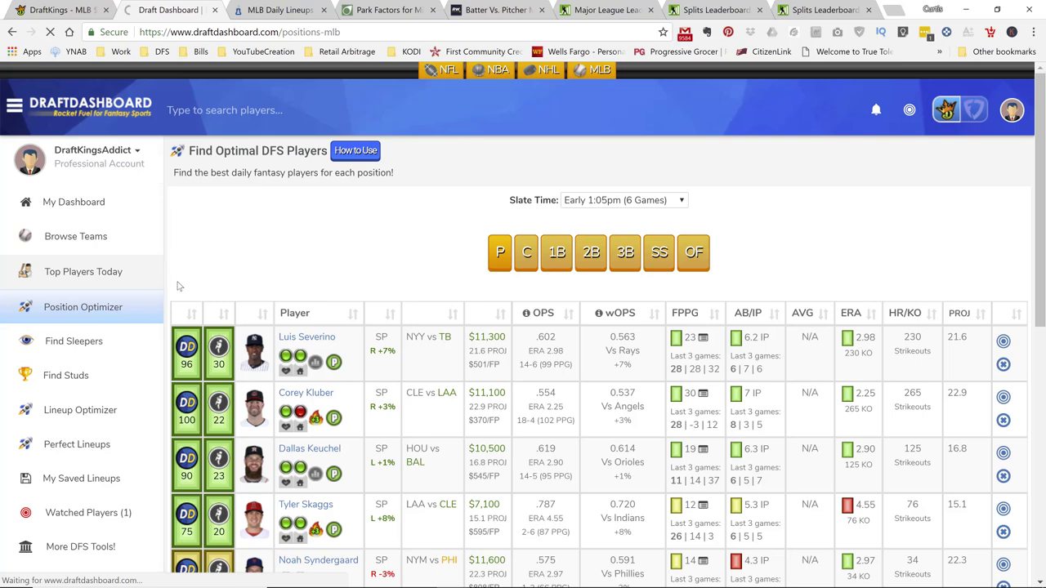
{"action": "left_click", "coordinate": [131, 275]}
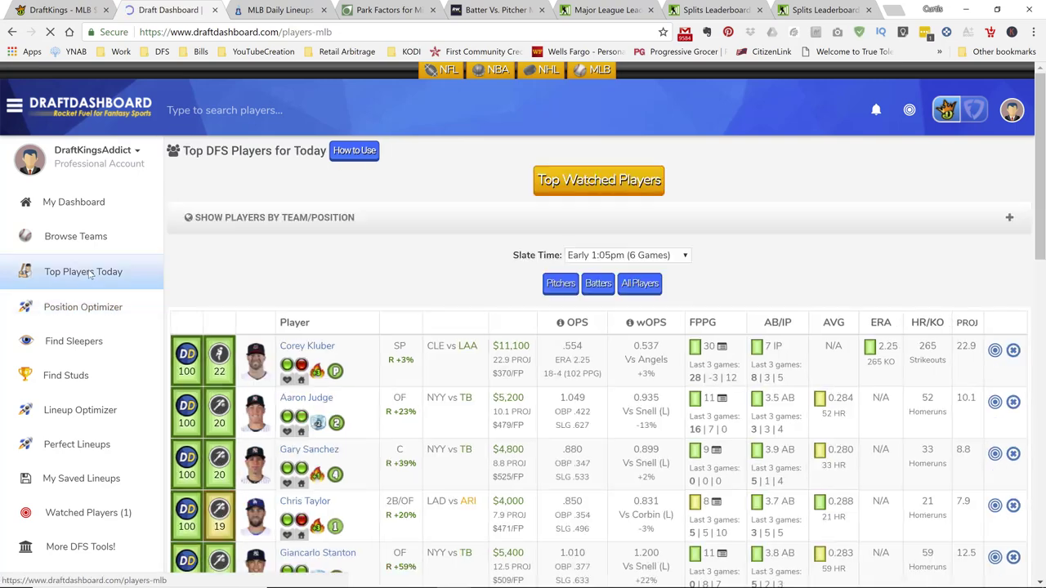
{"action": "left_click", "coordinate": [613, 258]}
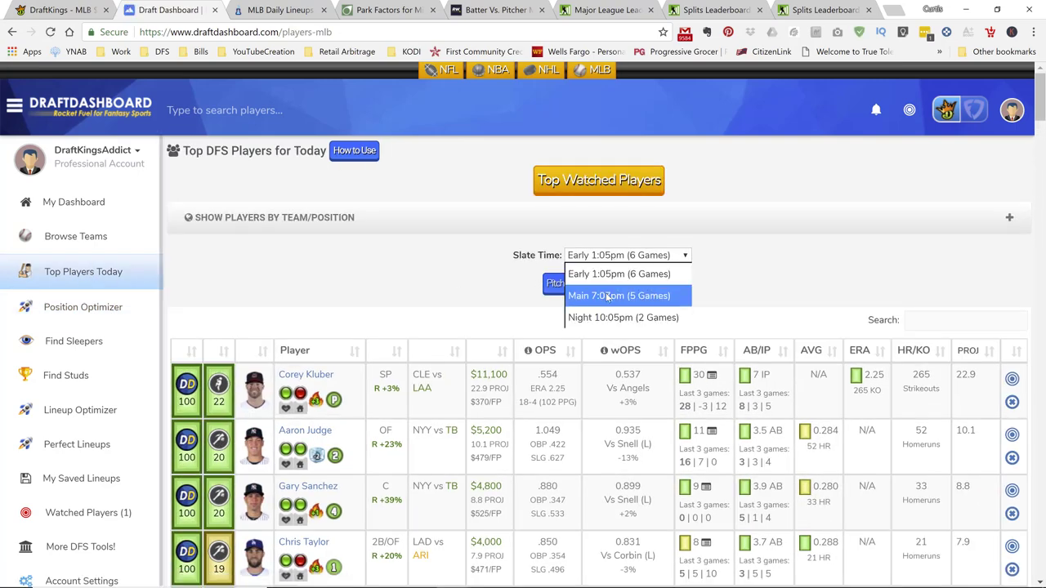
{"action": "left_click", "coordinate": [612, 296]}
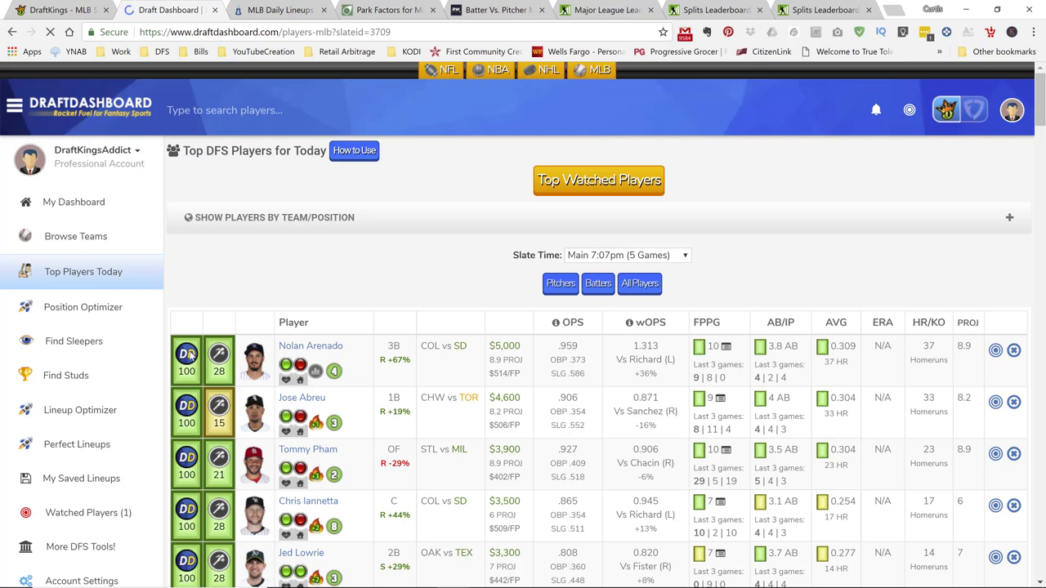
{"action": "mouse_move", "coordinate": [186, 381]}
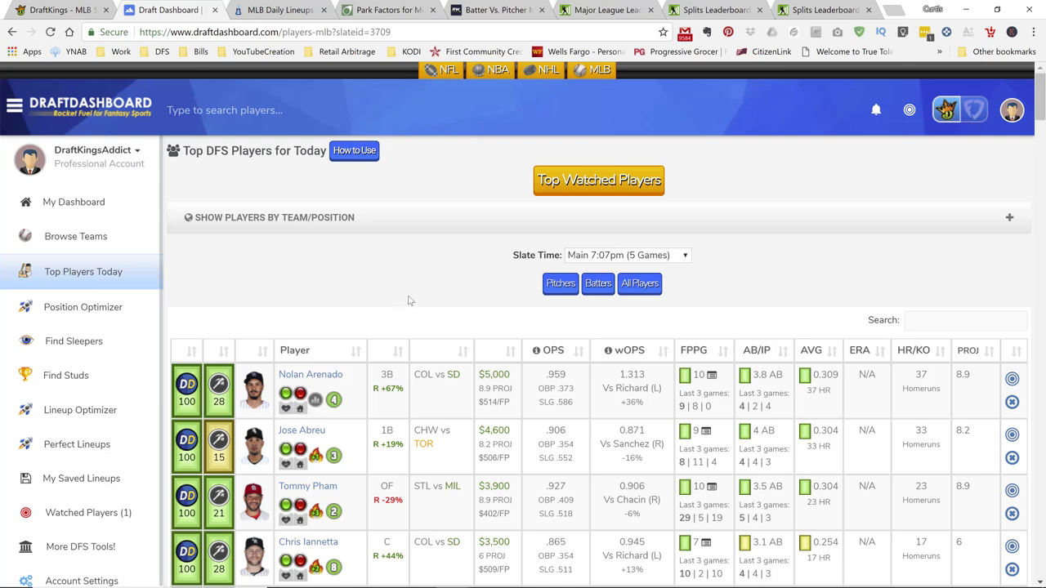
Switch to the DraftKings contest draft page and clear the player search so all players are listed
{"action": "left_click", "coordinate": [78, 16]}
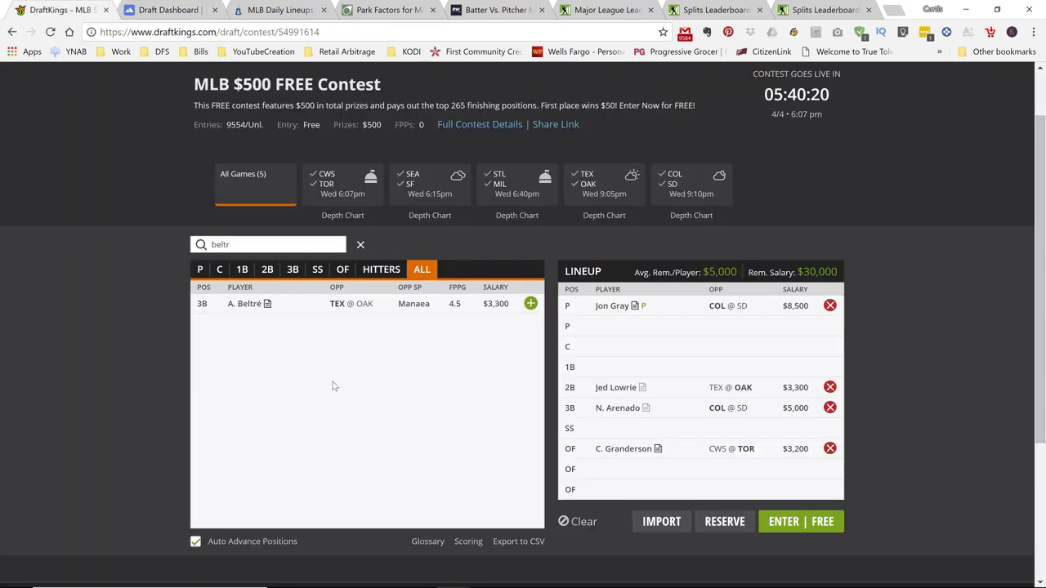
{"action": "left_click", "coordinate": [360, 244]}
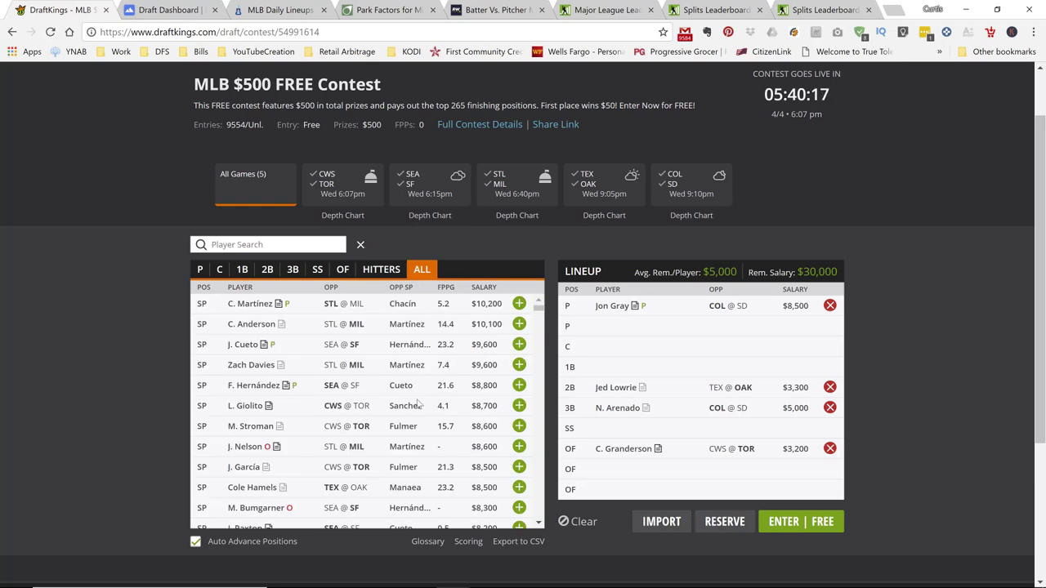
{"action": "scroll", "coordinate": [415, 402], "scroll_direction": "down", "scroll_amount": 1}
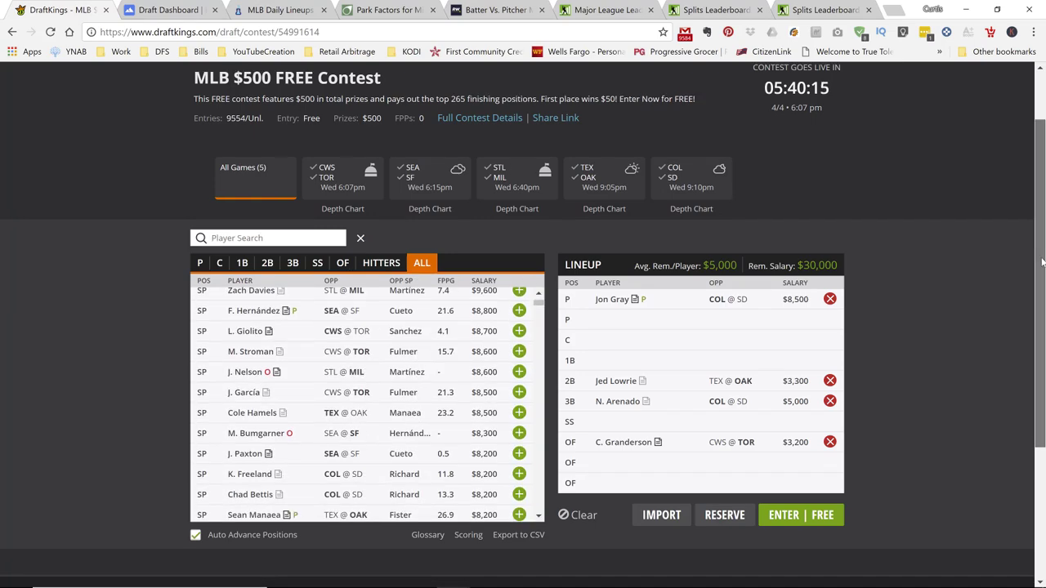
{"action": "scroll", "coordinate": [590, 222], "scroll_direction": "down", "scroll_amount": 2}
Review Jon Gray's splits and 10-game log from the lineup and close his player card
{"action": "left_click", "coordinate": [608, 197]}
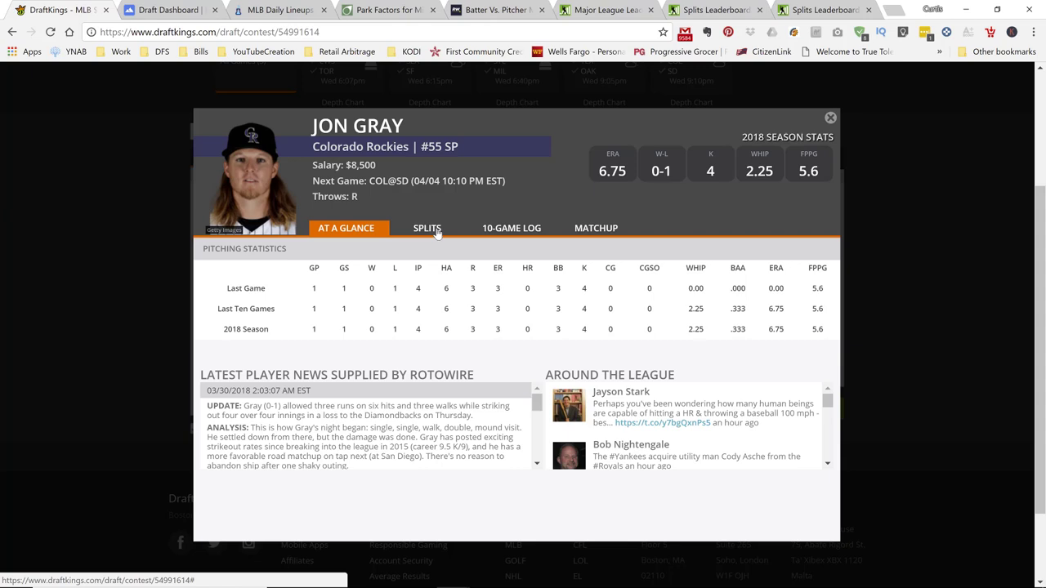
{"action": "left_click", "coordinate": [437, 232]}
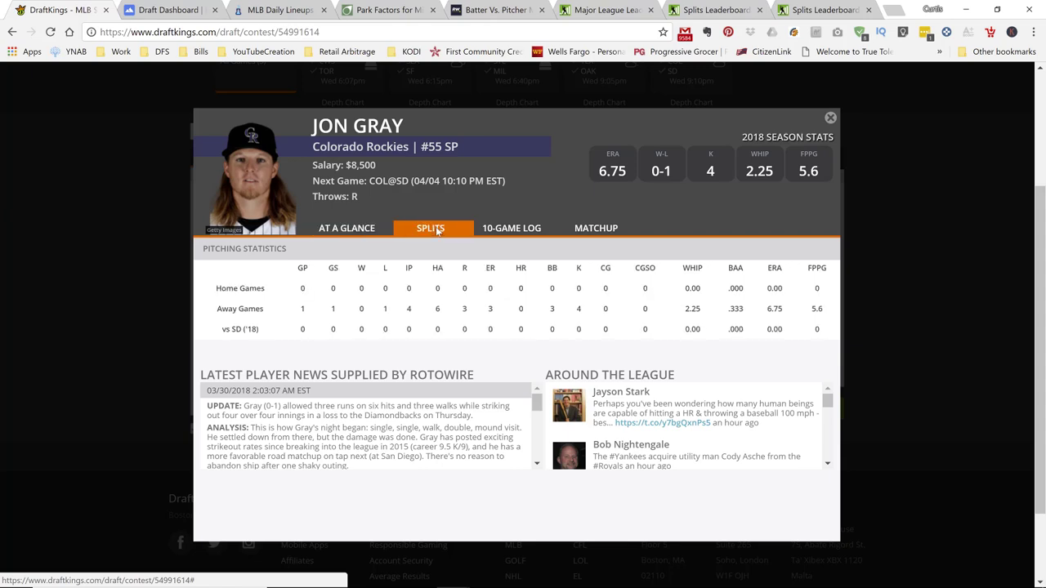
{"action": "left_click", "coordinate": [501, 231]}
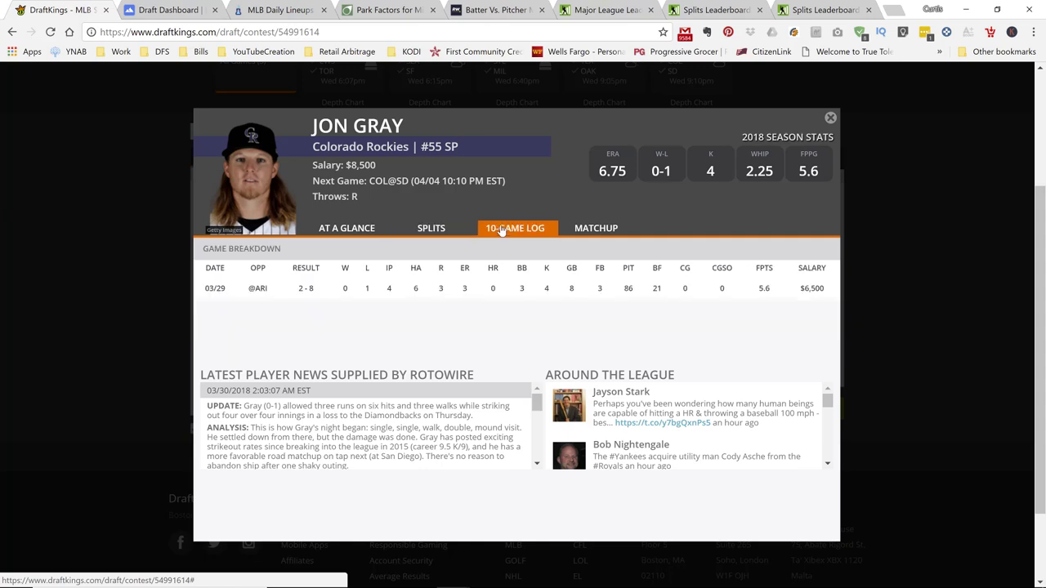
{"action": "left_click", "coordinate": [829, 121]}
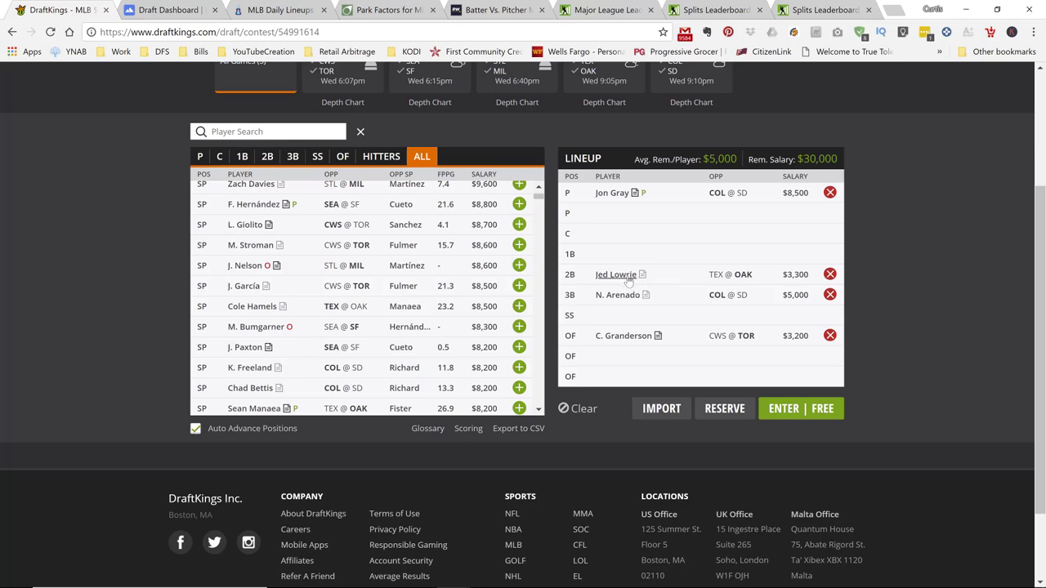
Review Jed Lowrie's splits and find "lowrie" in the FantasyLabs MLB daily lineups to check his batting spot
{"action": "left_click", "coordinate": [625, 277]}
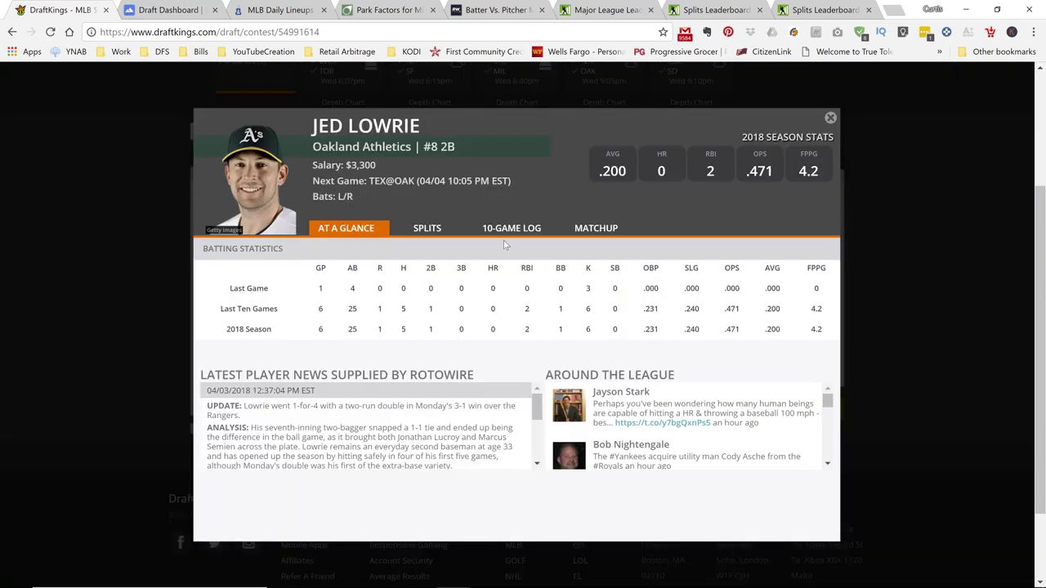
{"action": "left_click", "coordinate": [427, 228]}
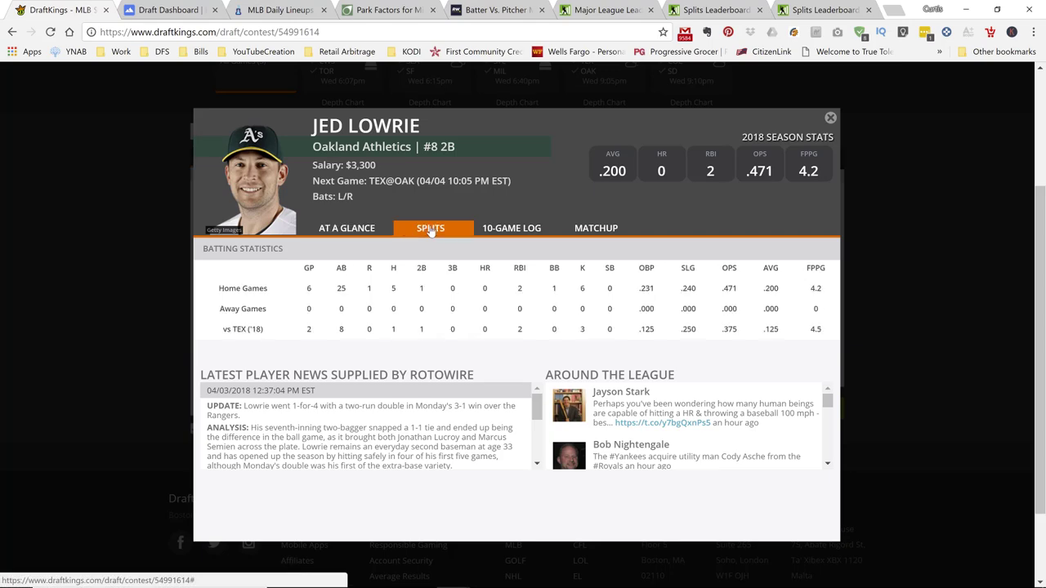
{"action": "left_click", "coordinate": [286, 10]}
{"action": "key", "text": "ctrl+f"}
{"action": "type", "text": "lowrie"}
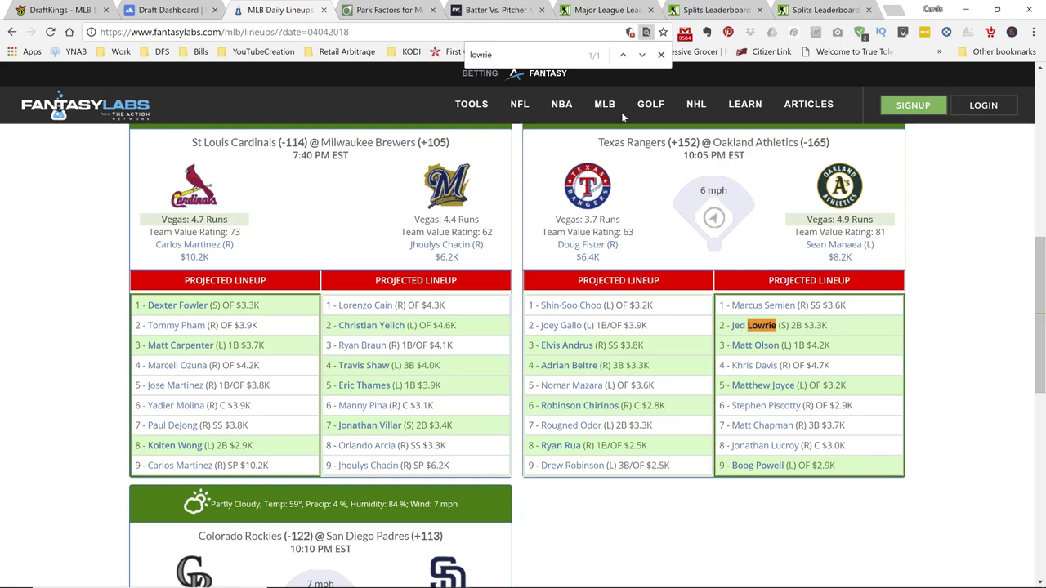
{"action": "left_click", "coordinate": [61, 10]}
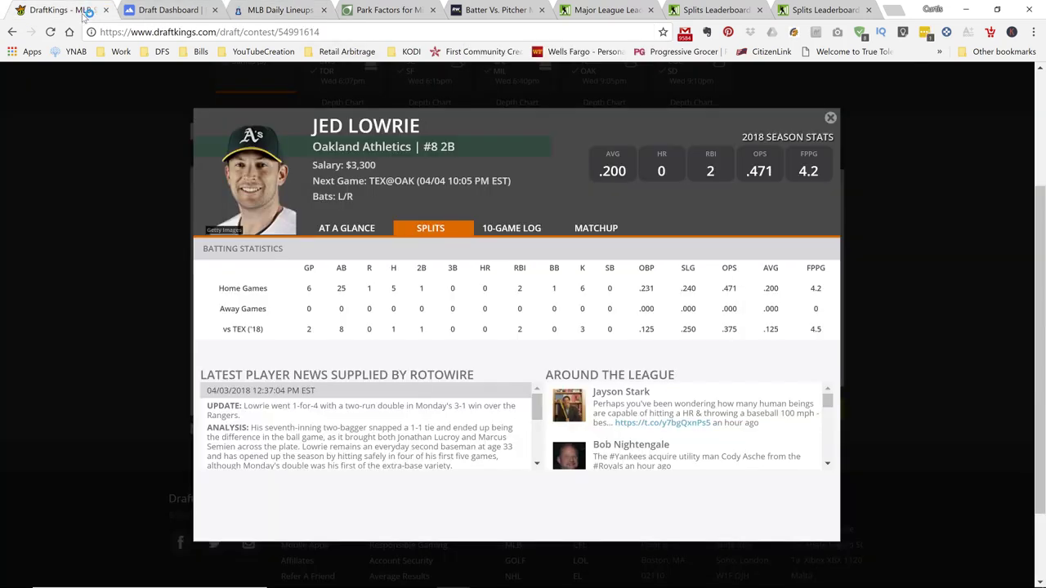
{"action": "left_click", "coordinate": [830, 118]}
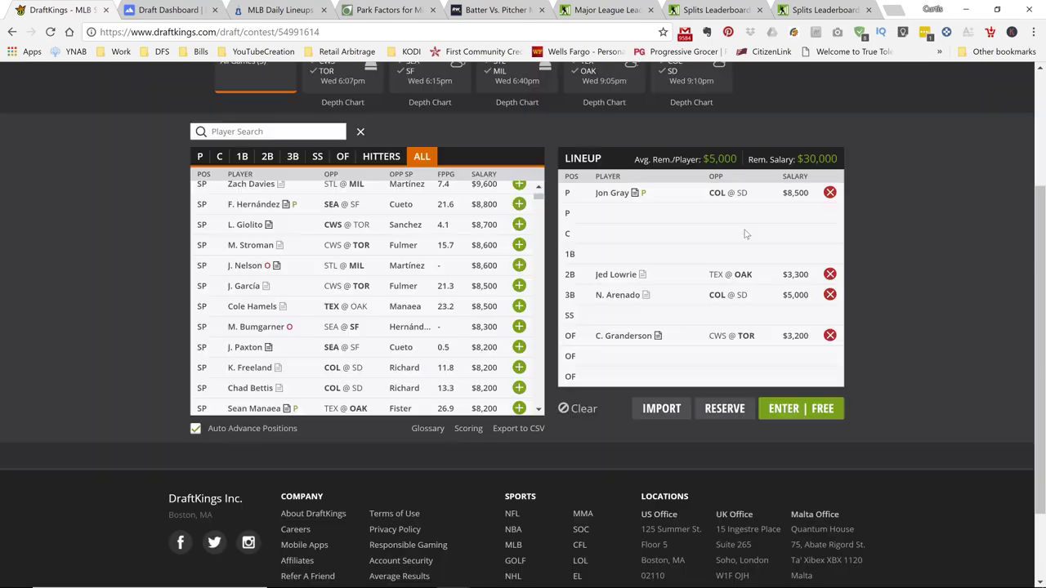
Search the player pool for "olson" and add Matt Olson to the lineup at 1B
{"action": "left_click", "coordinate": [304, 129]}
{"action": "type", "text": "olson"}
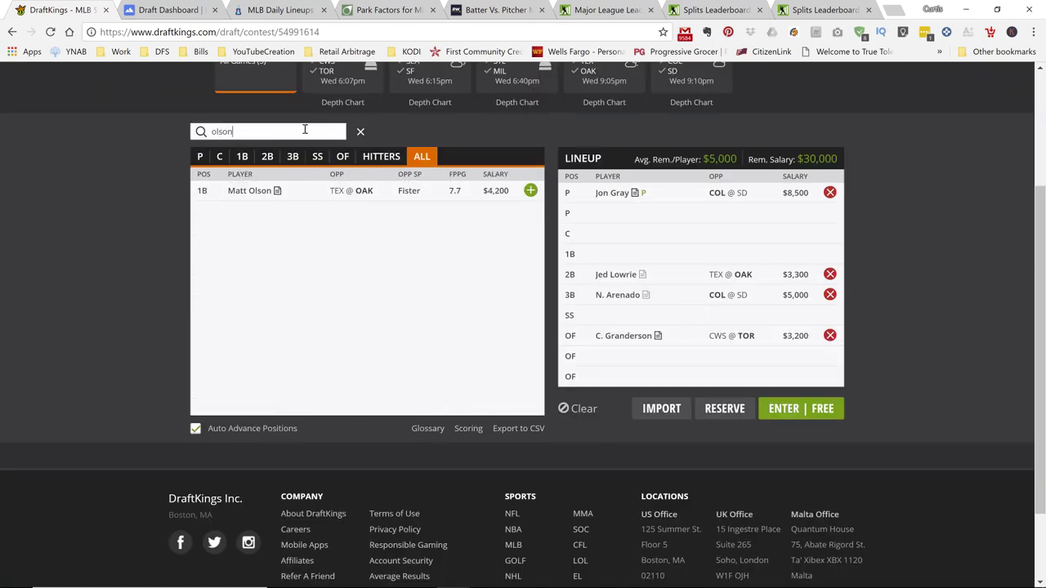
{"action": "left_click", "coordinate": [531, 191]}
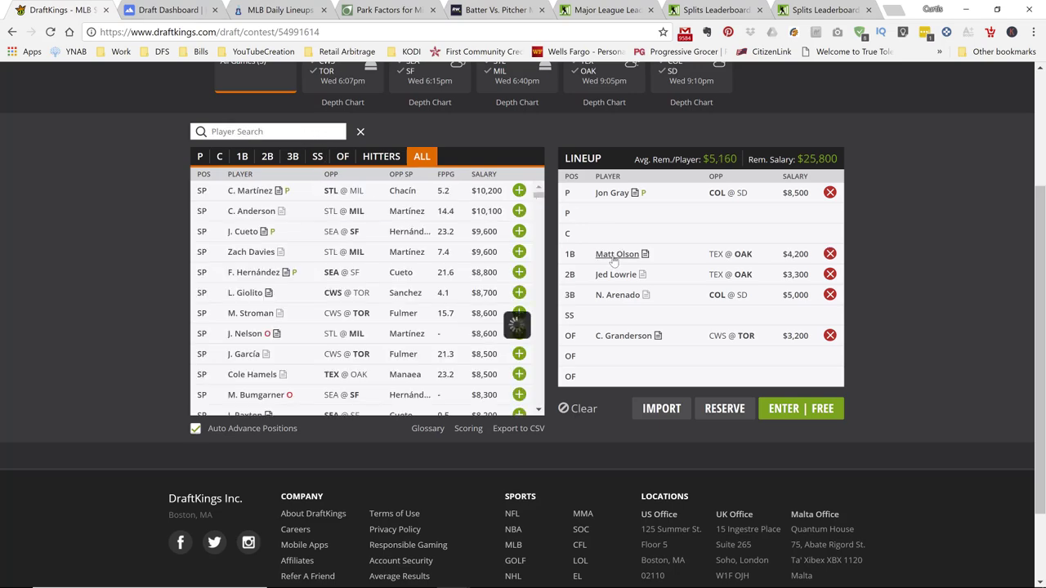
Review Matt Olson's splits and 10-game log and close his player card
{"action": "left_click", "coordinate": [614, 254]}
{"action": "left_click", "coordinate": [415, 230]}
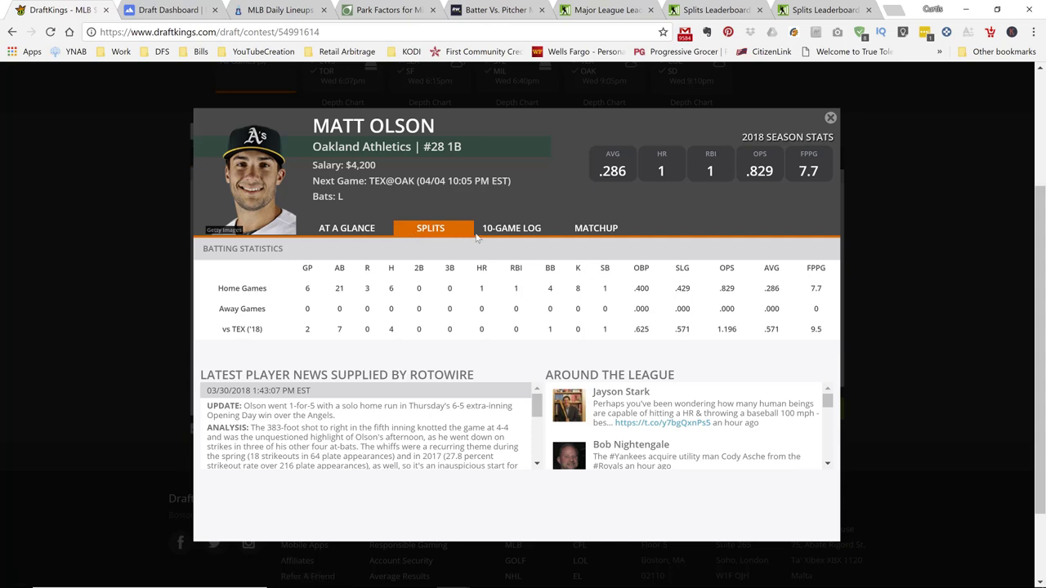
{"action": "left_click", "coordinate": [523, 233]}
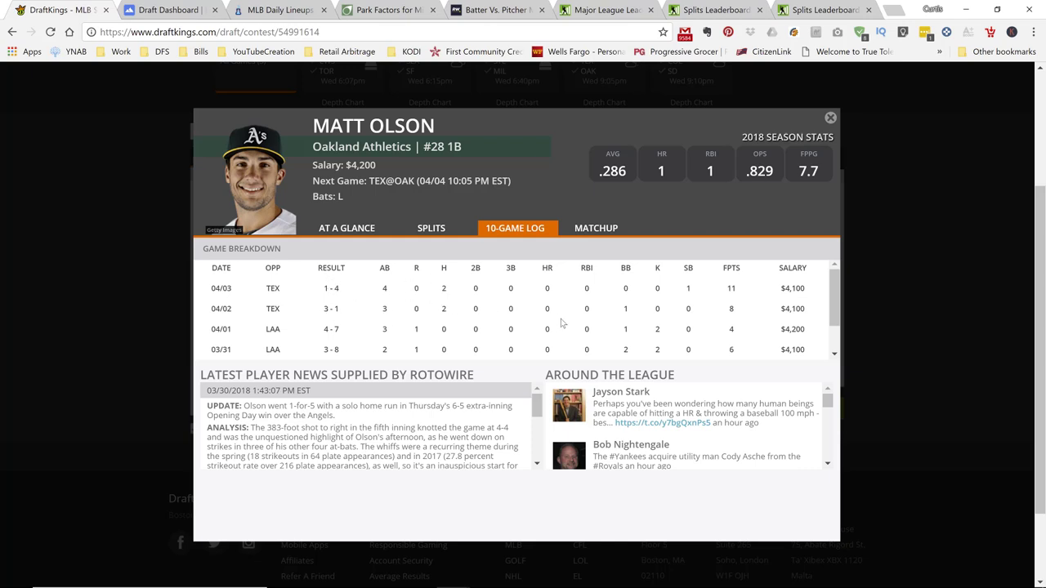
{"action": "left_click", "coordinate": [830, 119]}
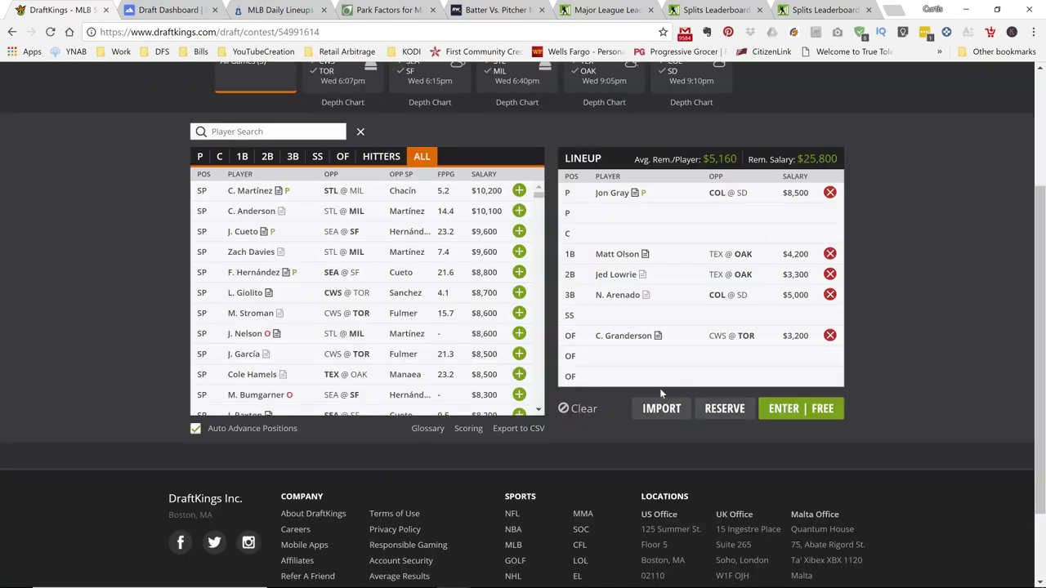
Review Nolan Arenado's splits and 10-game log, and find "aren" in the FantasyLabs daily lineups to check his batting spot
{"action": "left_click", "coordinate": [616, 296]}
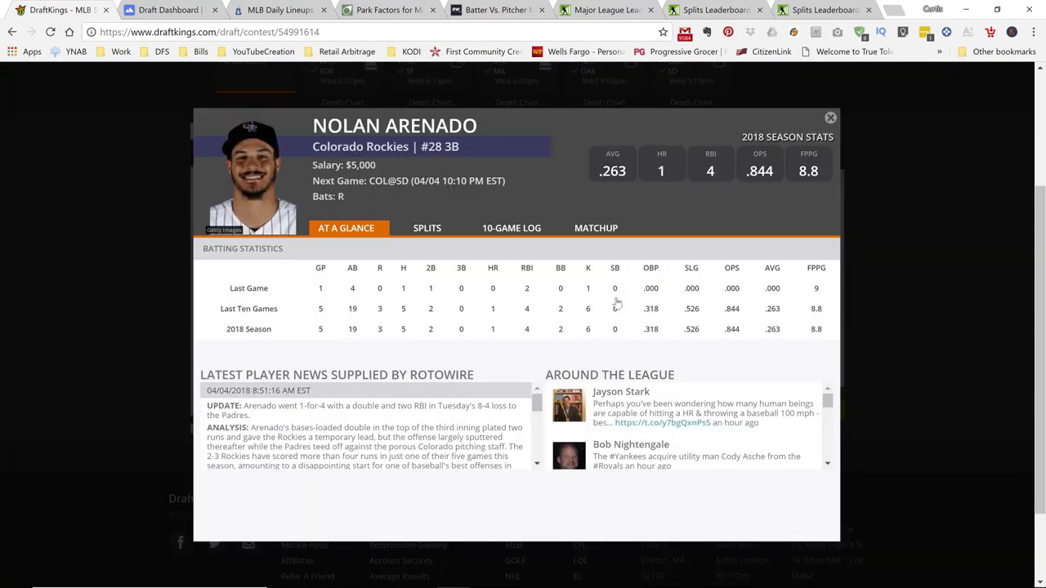
{"action": "left_click", "coordinate": [438, 232]}
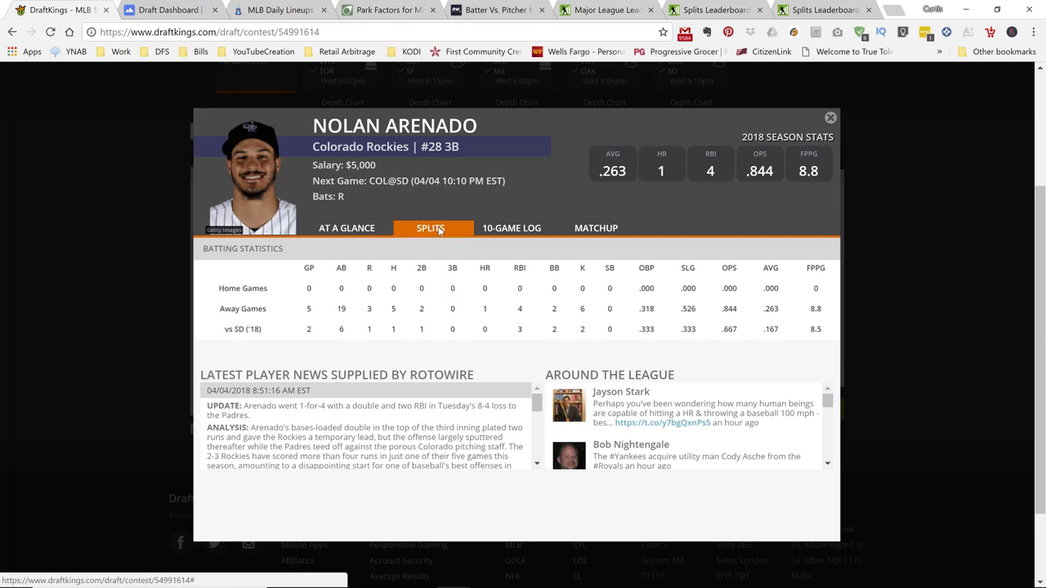
{"action": "left_click", "coordinate": [513, 229]}
{"action": "left_click", "coordinate": [263, 11]}
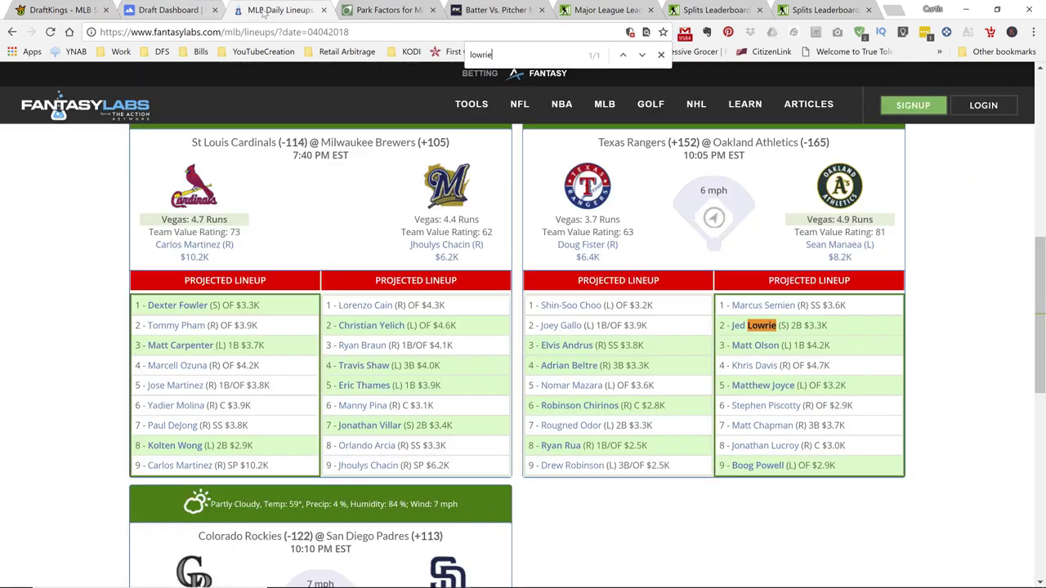
{"action": "type", "text": "aren"}
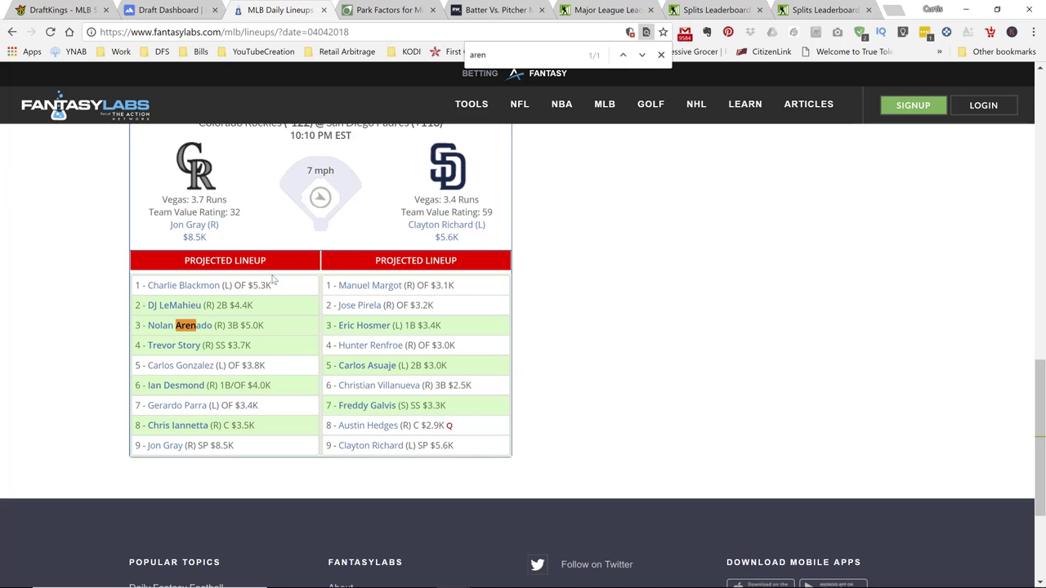
{"action": "left_click", "coordinate": [63, 10]}
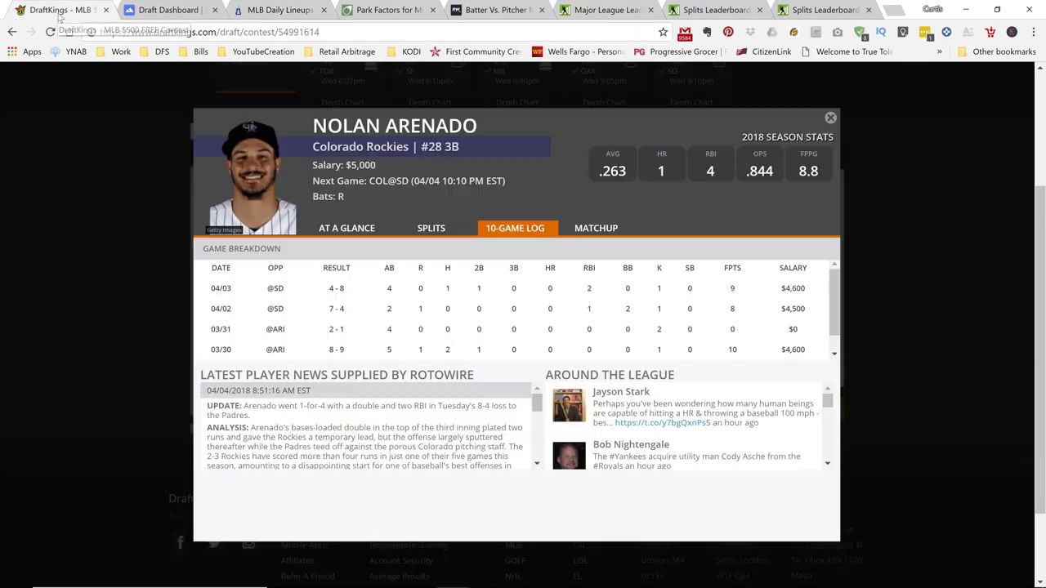
{"action": "left_click", "coordinate": [829, 117]}
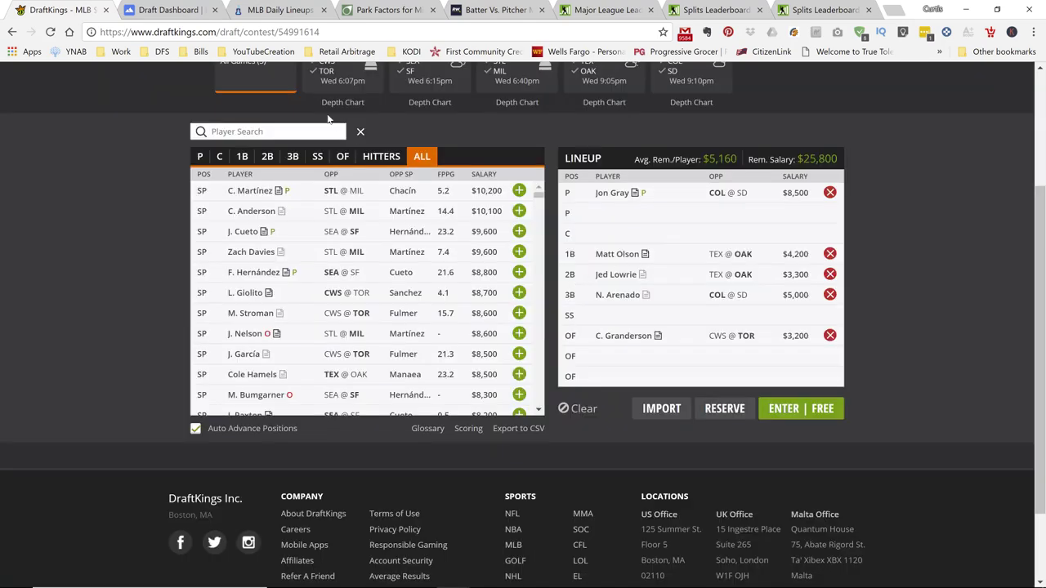
Look over Curtis Granderson's player card and find "grander" in the FantasyLabs daily lineups to check his batting spot
{"action": "left_click", "coordinate": [623, 336]}
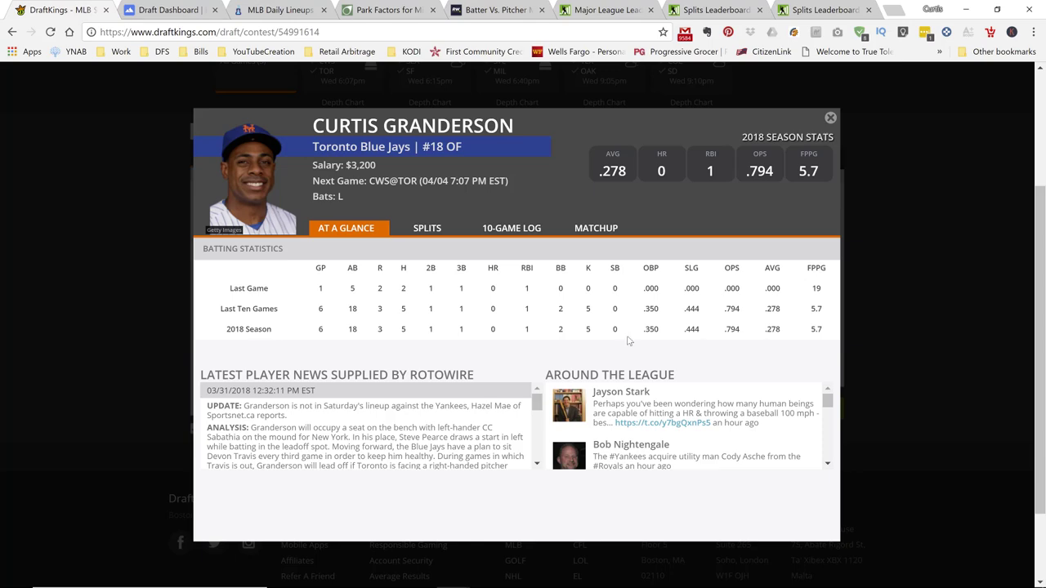
{"action": "left_click", "coordinate": [282, 10]}
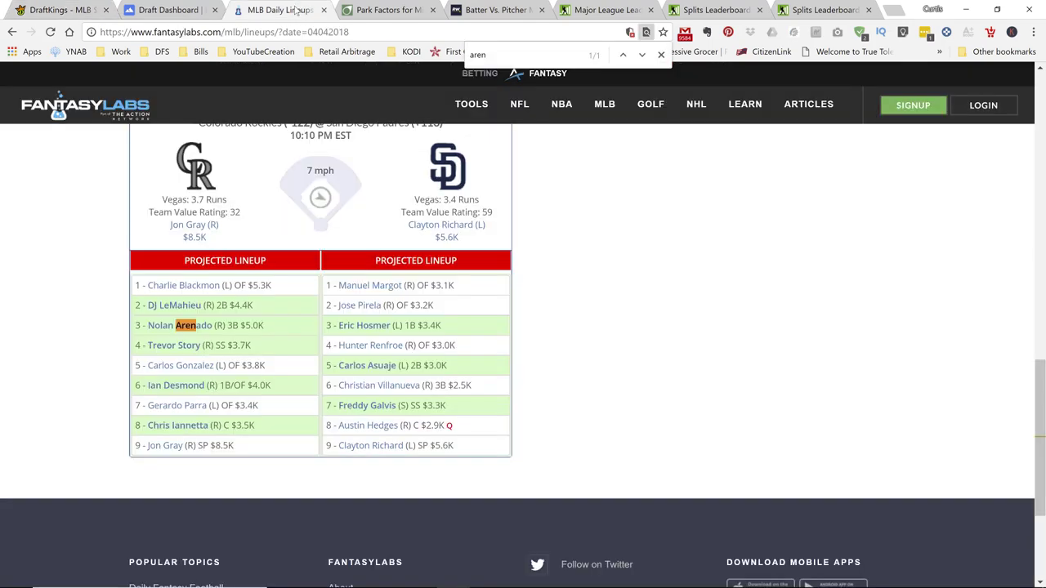
{"action": "key", "text": "ctrl+f"}
{"action": "type", "text": "grander"}
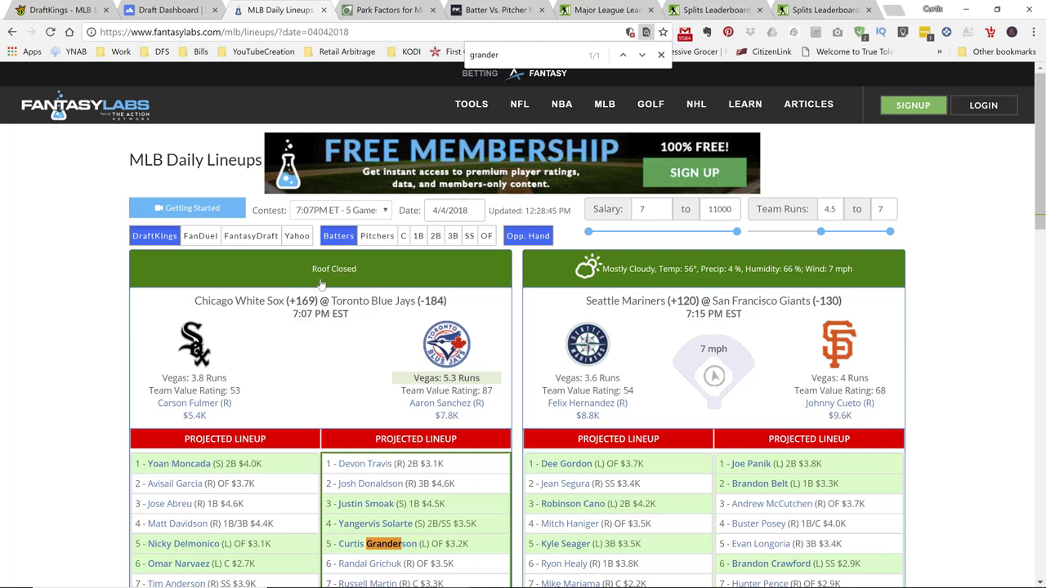
{"action": "scroll", "coordinate": [365, 421], "scroll_direction": "down", "scroll_amount": 1}
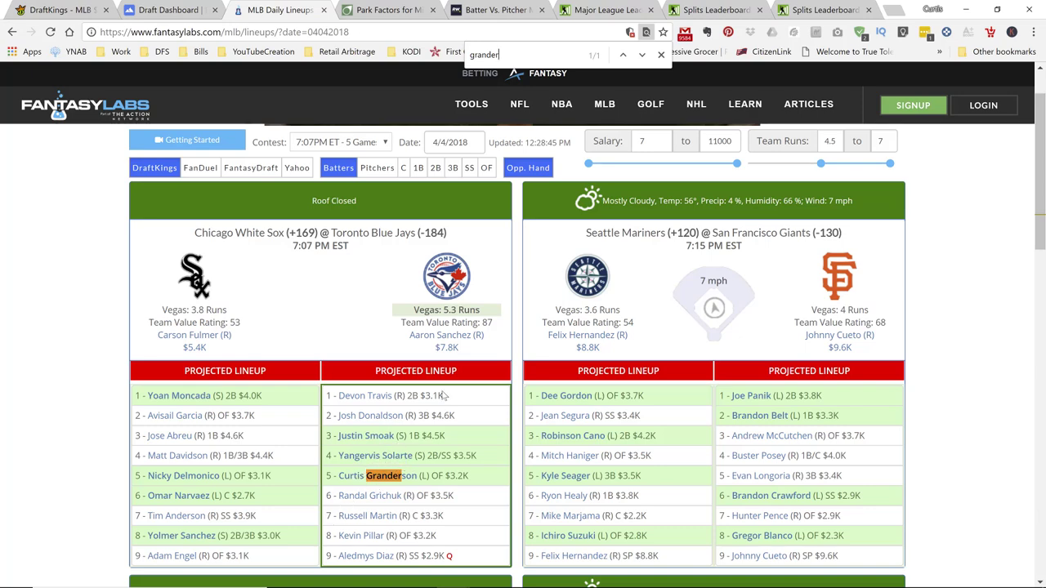
Switch back to the DraftKings lineup page and close Curtis Granderson's player card
{"action": "left_click", "coordinate": [61, 9]}
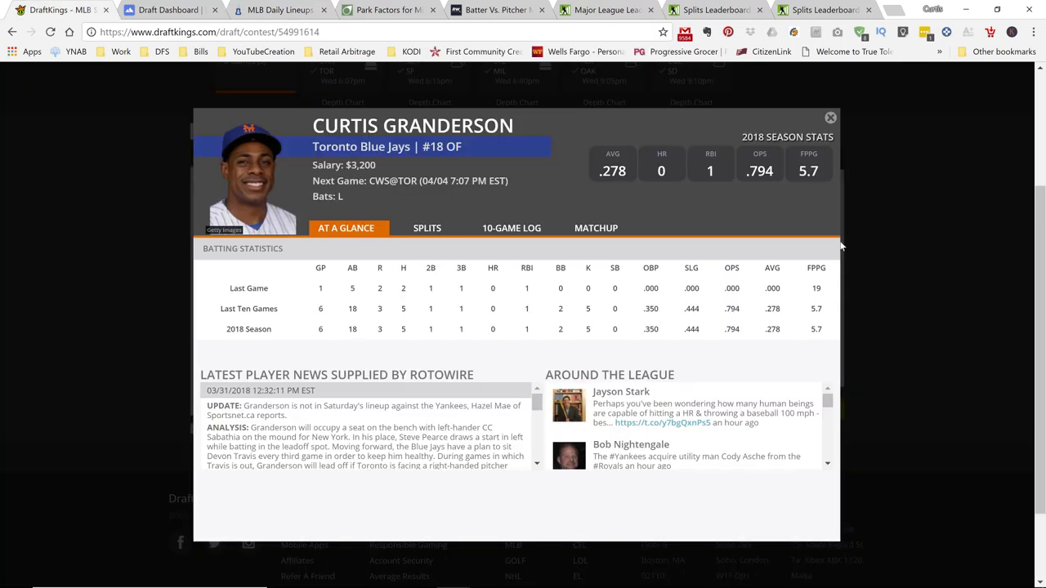
{"action": "left_click", "coordinate": [830, 118]}
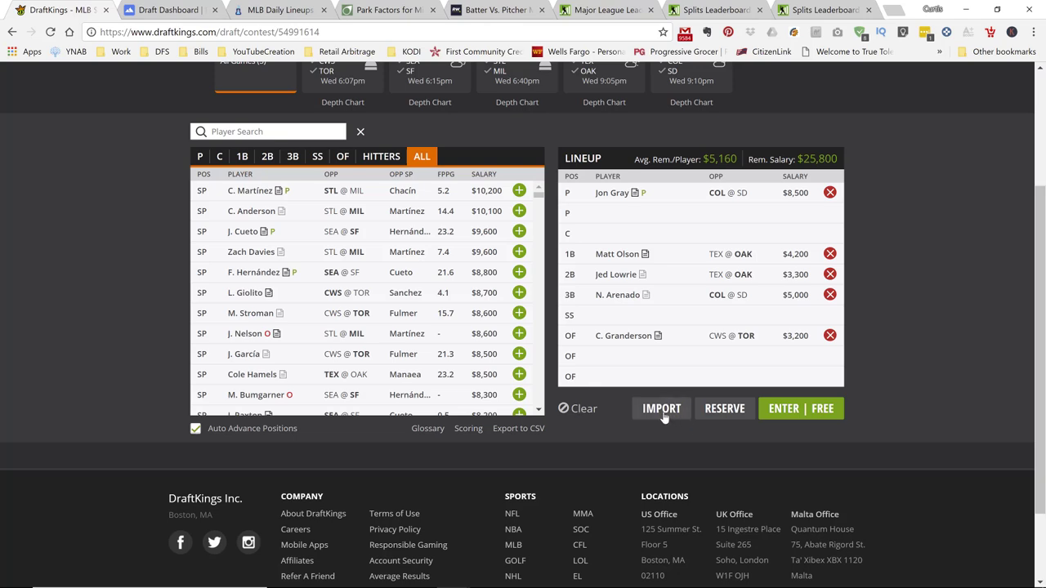
Compare the 3B options in DraftDashboard's Position Optimizer by salary, projection and recent games, and return to the DraftKings lineup
{"action": "left_click", "coordinate": [146, 14]}
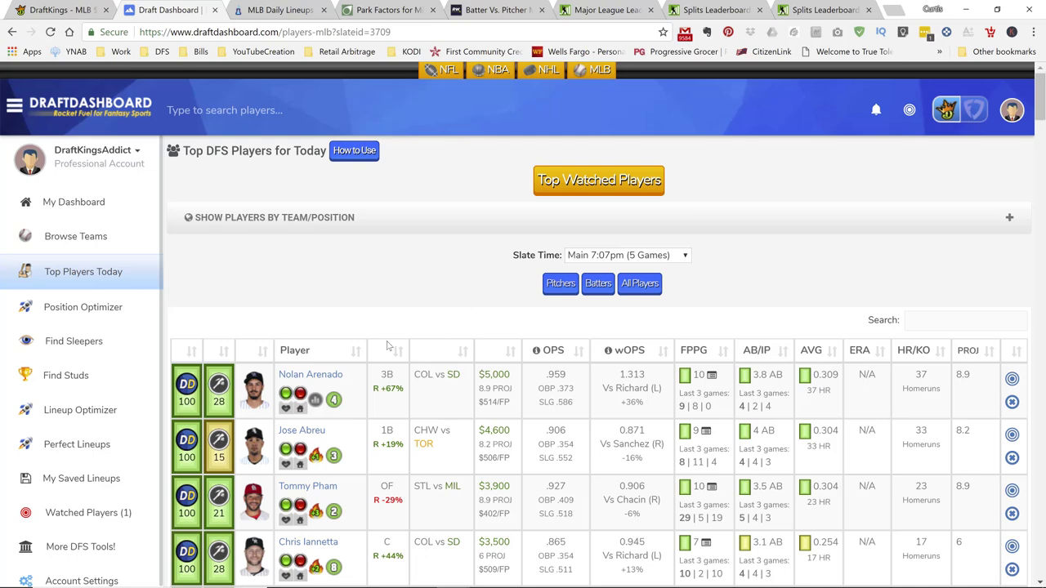
{"action": "left_click", "coordinate": [80, 308]}
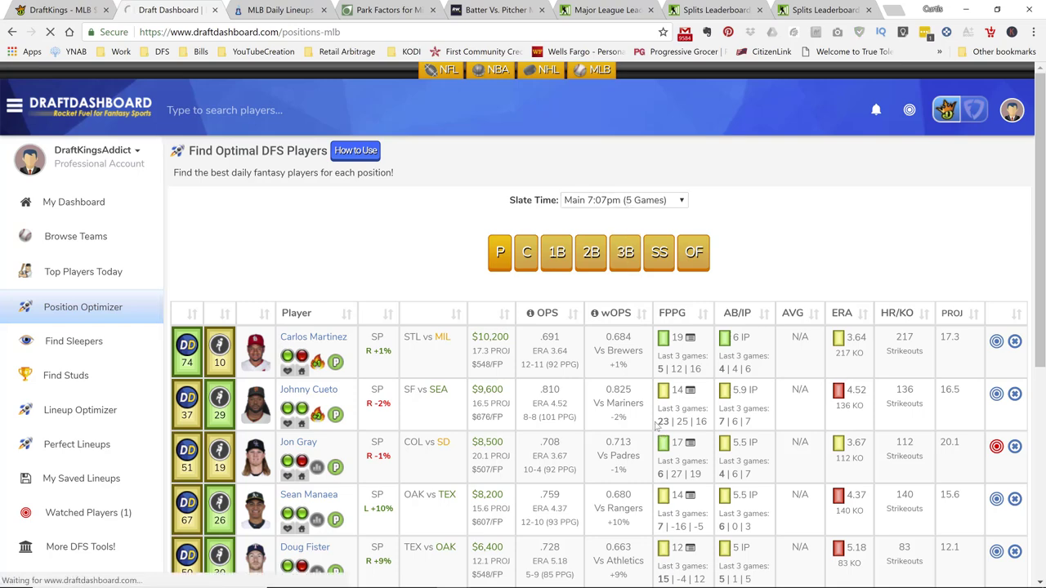
{"action": "left_click", "coordinate": [627, 249]}
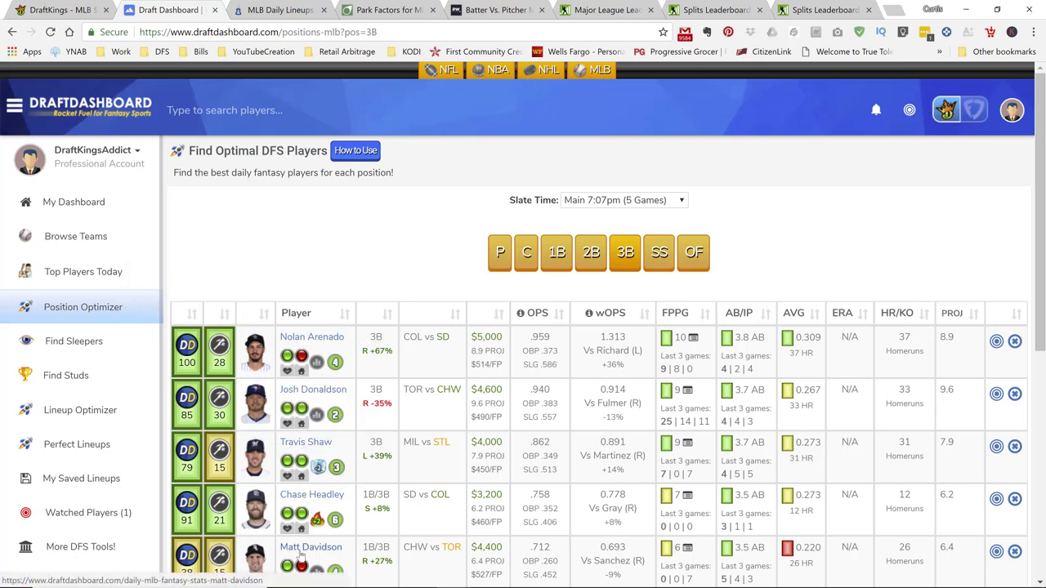
{"action": "scroll", "coordinate": [428, 489], "scroll_direction": "down", "scroll_amount": 1}
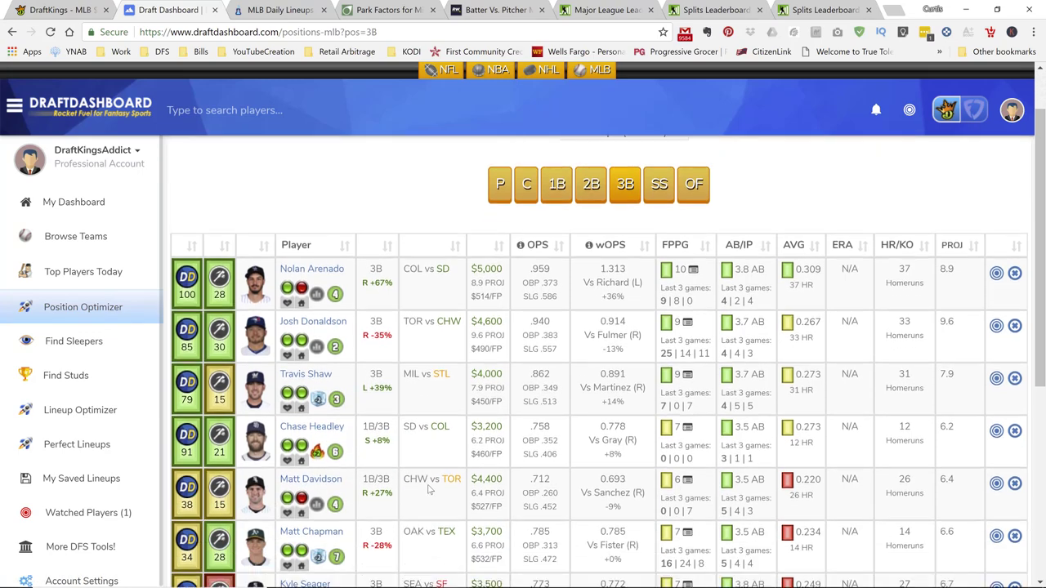
{"action": "scroll", "coordinate": [392, 451], "scroll_direction": "down", "scroll_amount": 1}
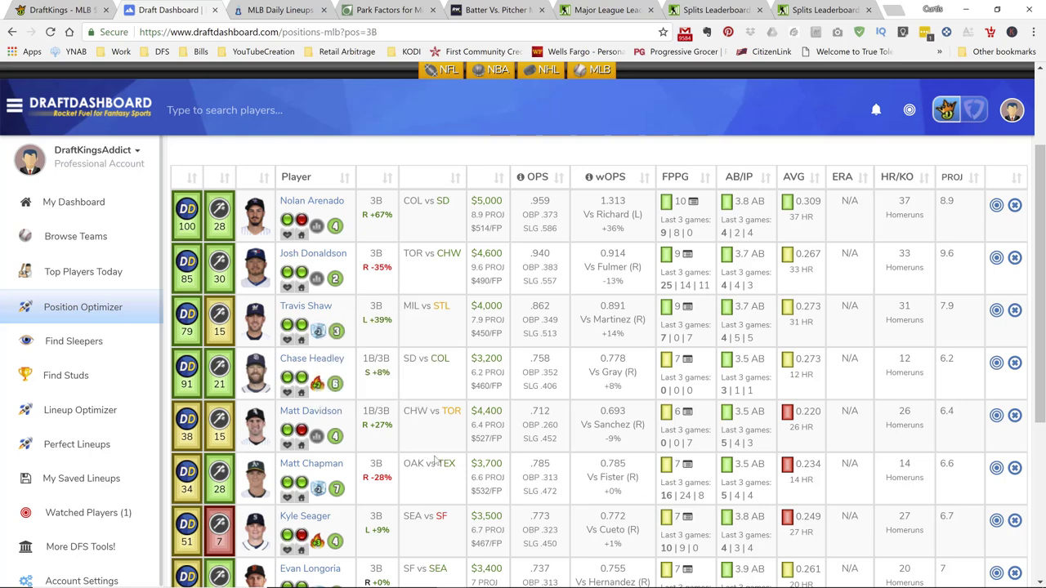
{"action": "scroll", "coordinate": [431, 459], "scroll_direction": "up", "scroll_amount": 2}
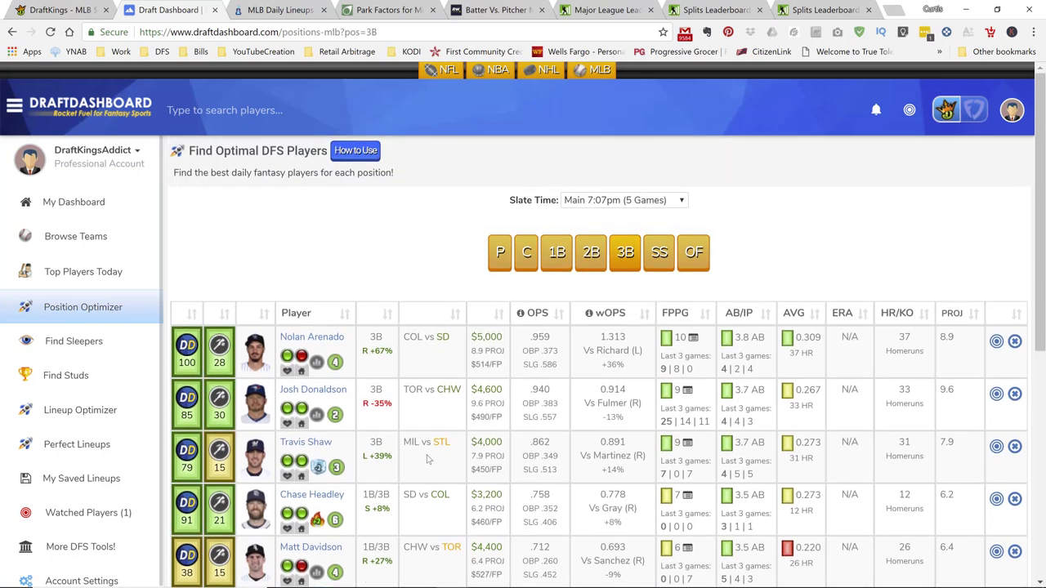
{"action": "left_click", "coordinate": [66, 14]}
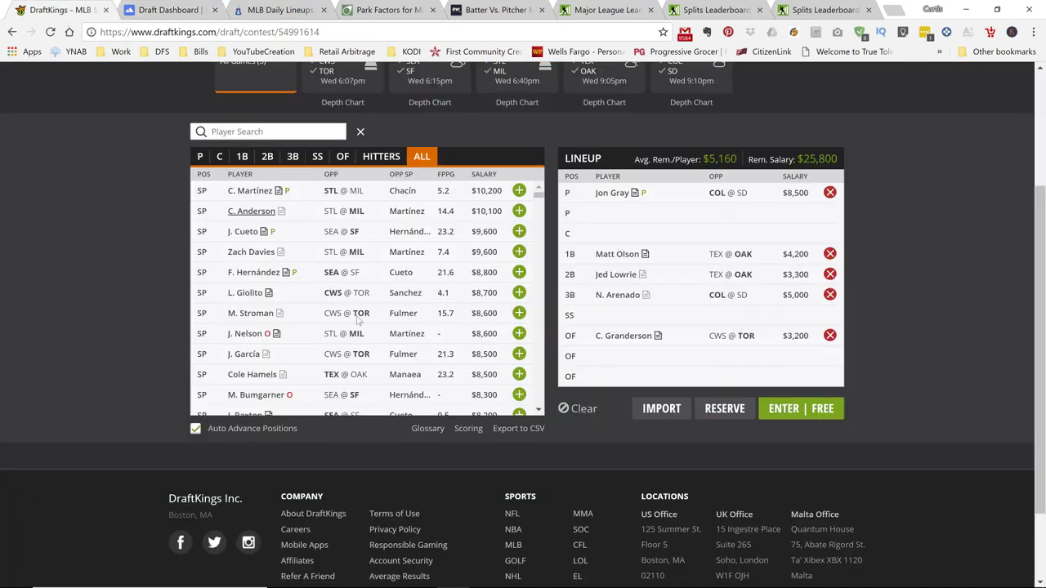